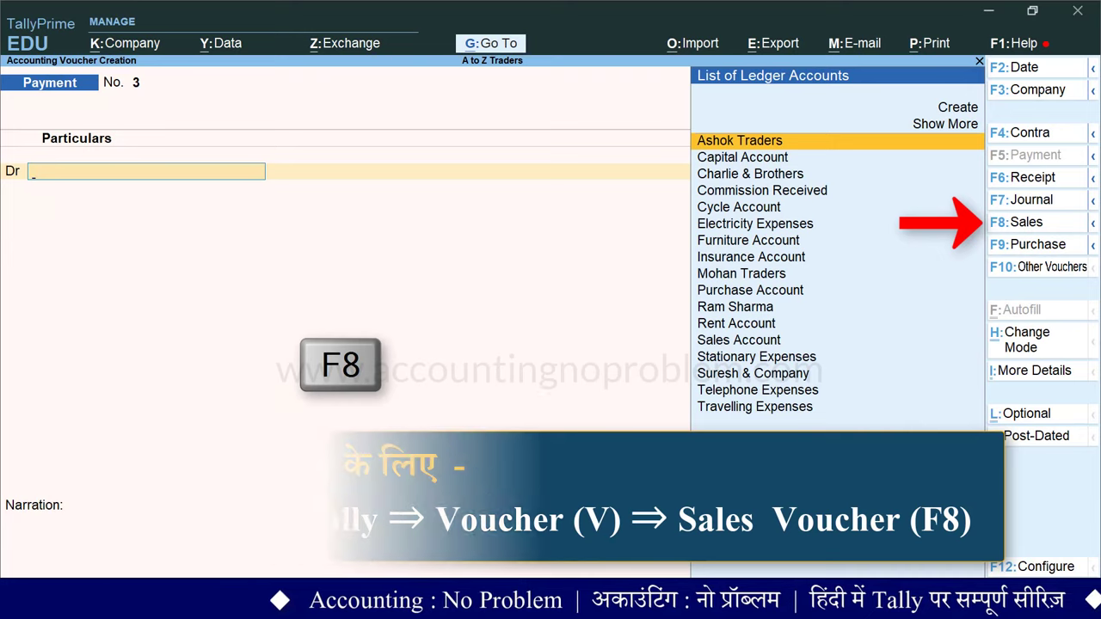
Step: Switch the new voucher to Sales voucher No. 1 and bring up its date for editing
key("F8")
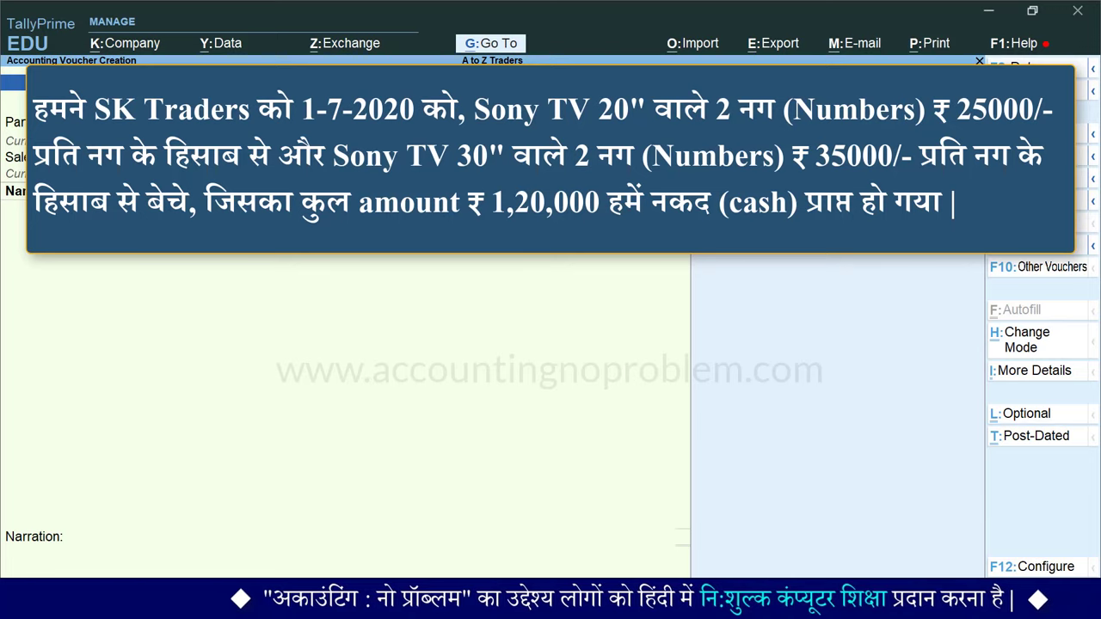
key("F2")
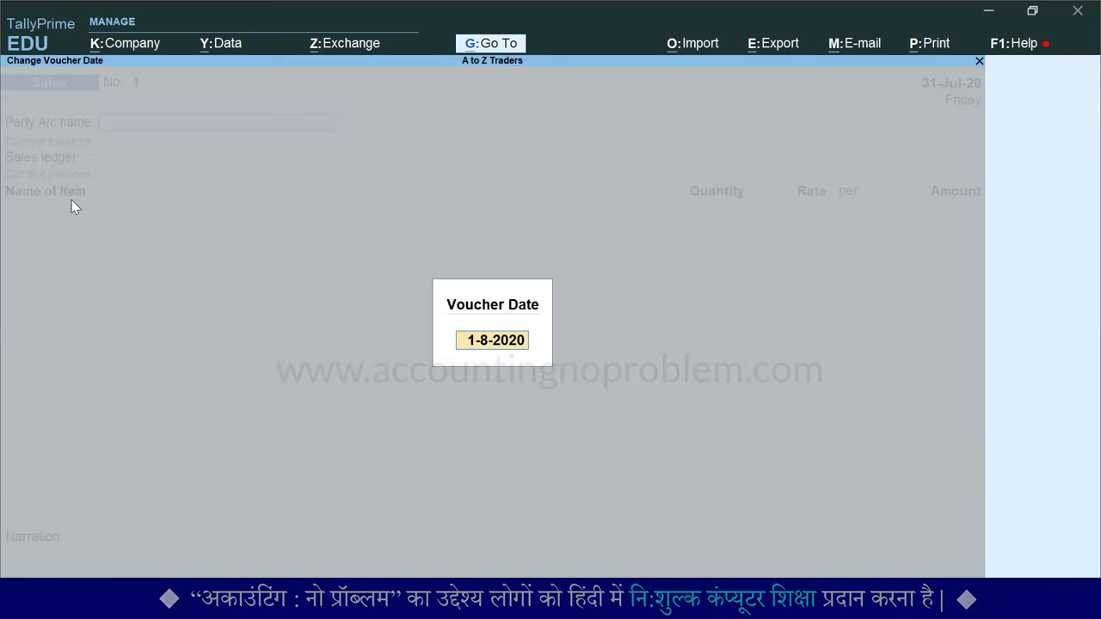
Step: Change the voucher date from 1-8-2020 to 1-7-2020 by entering 1.7
type("1.")
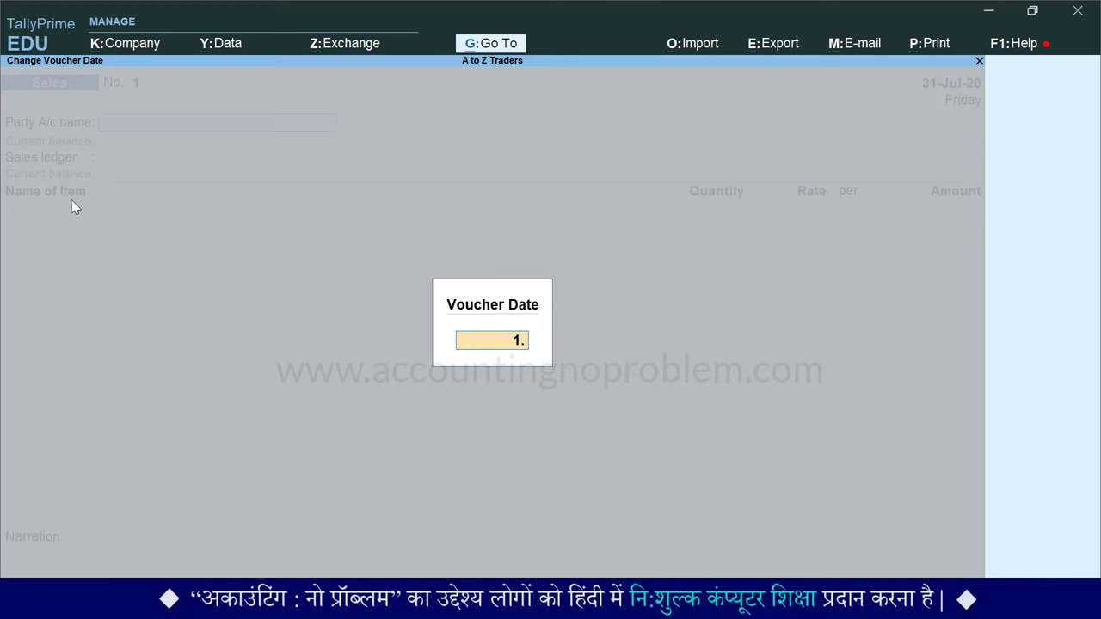
type("7")
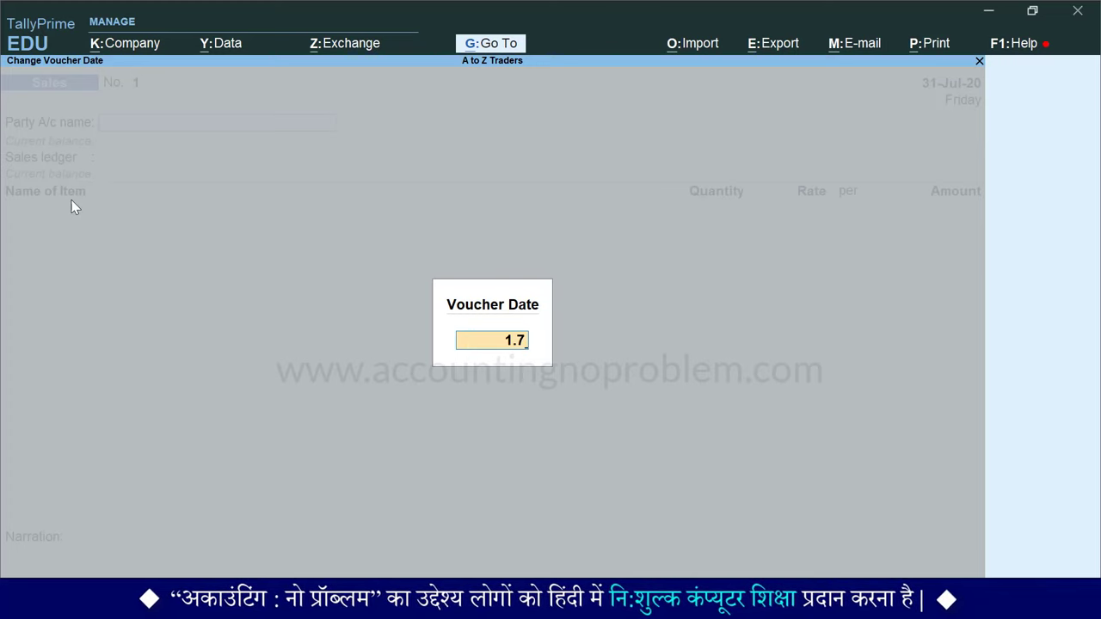
key("Return")
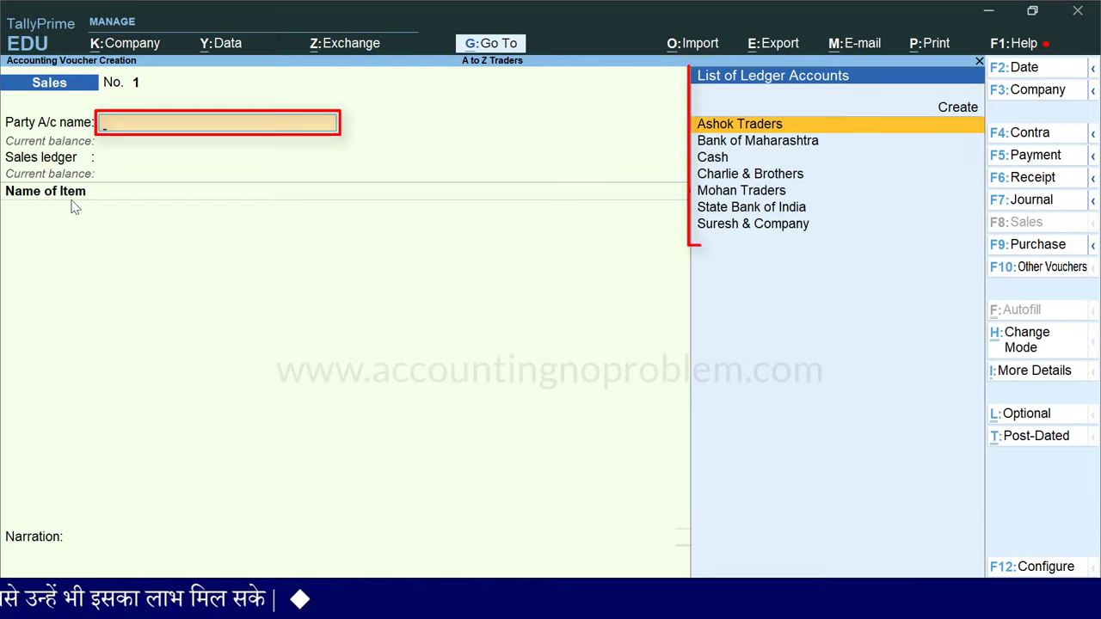
Step: Choose Cash as the party account and accept the empty Dispatch Details
key("Down")
key("Down")
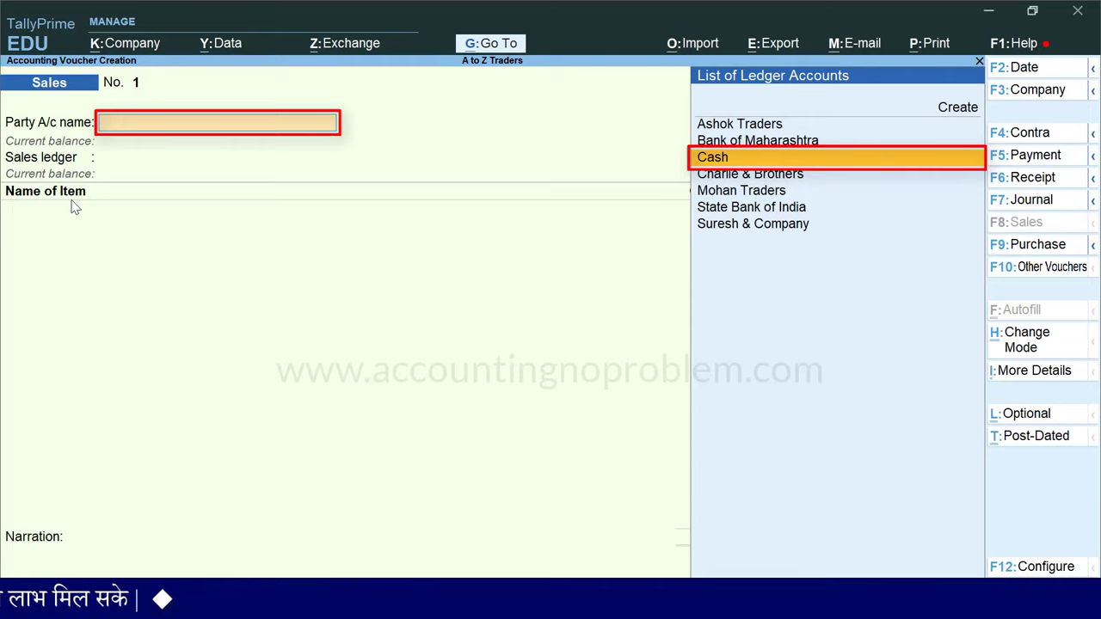
key("Return")
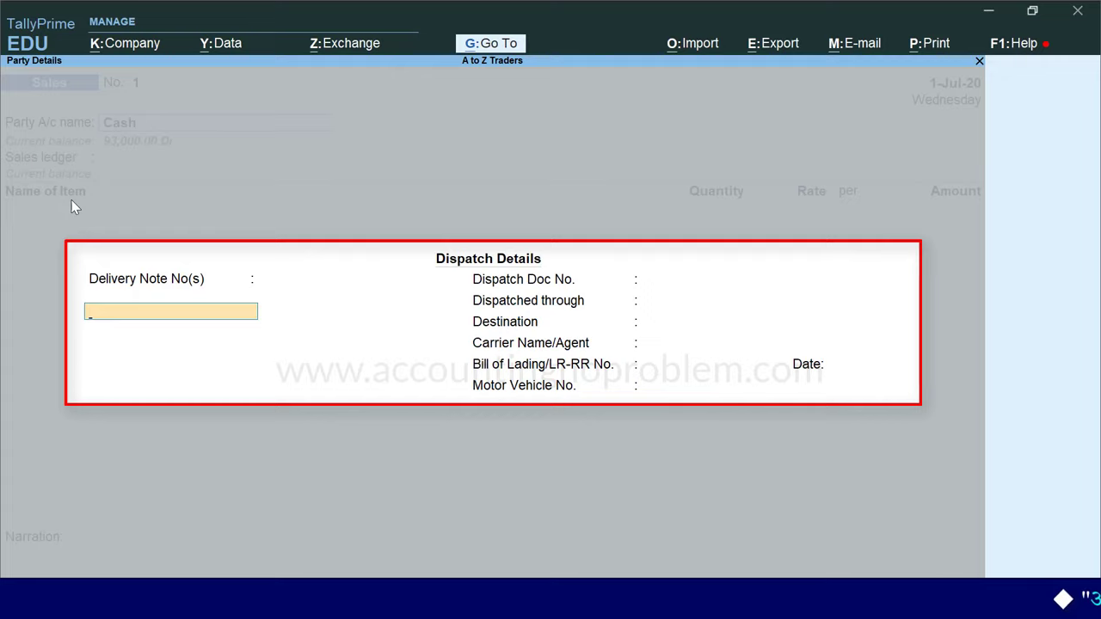
key("ctrl+a")
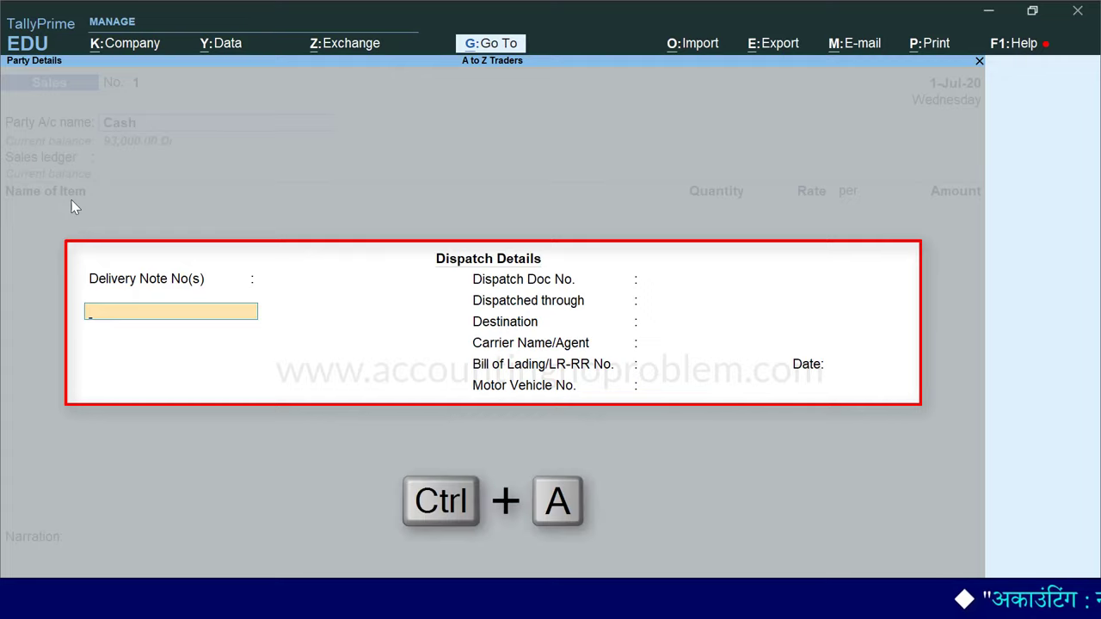
key("ctrl+a")
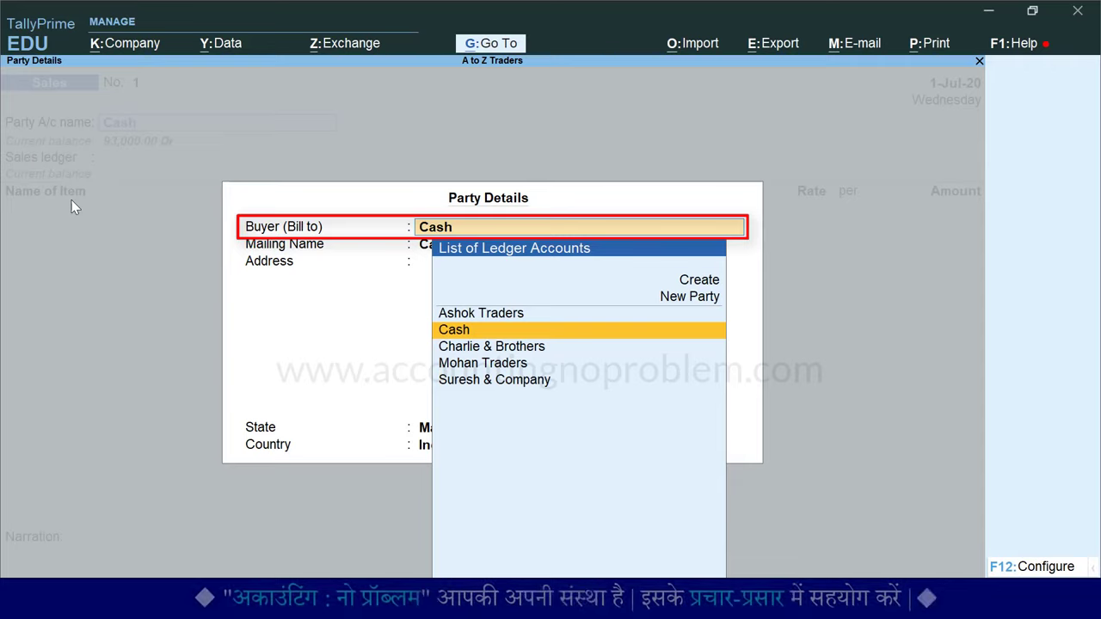
Step: Enter buyer SK Traders with its two-line address and state Madhya Pradesh, then accept Sales Account as the ledger
type("SK T")
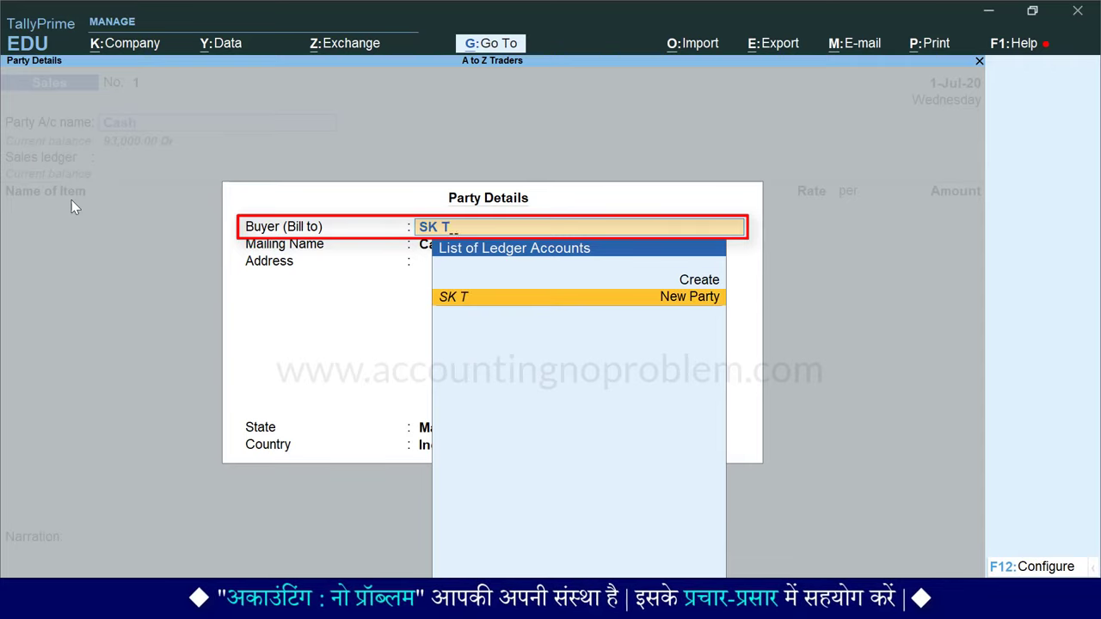
type("raders")
key("Return")
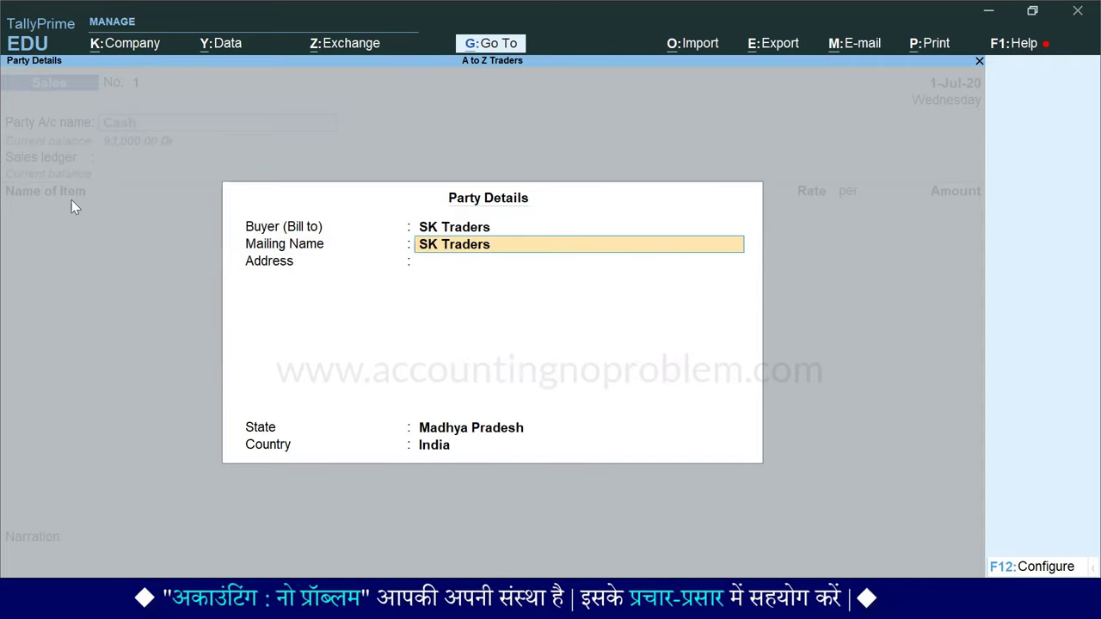
key("Return")
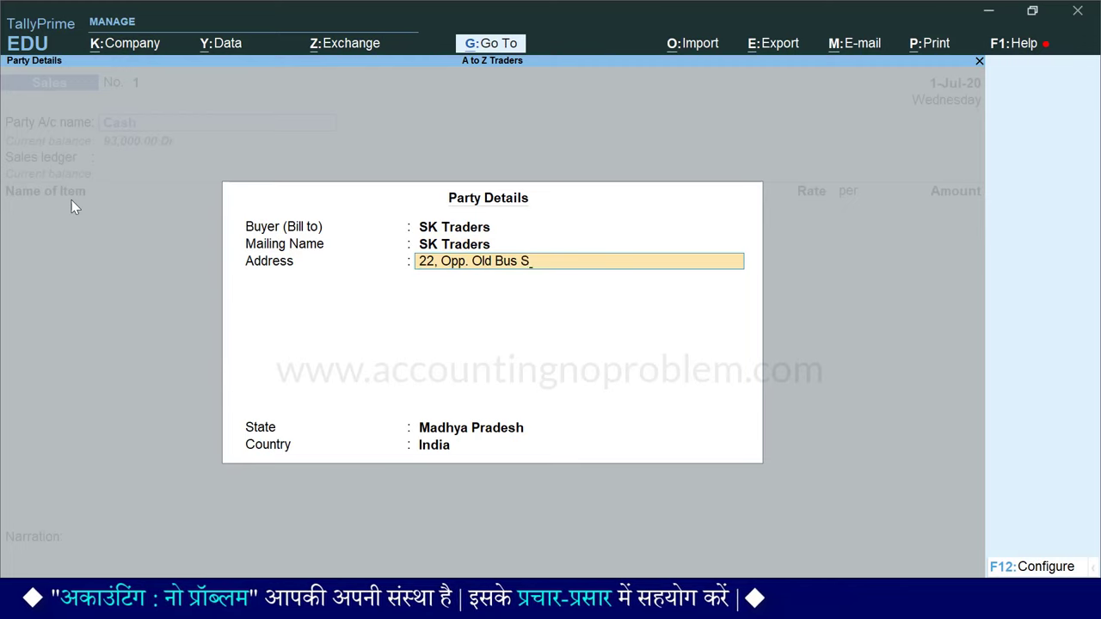
key("Return")
key("Return")
key("Return")
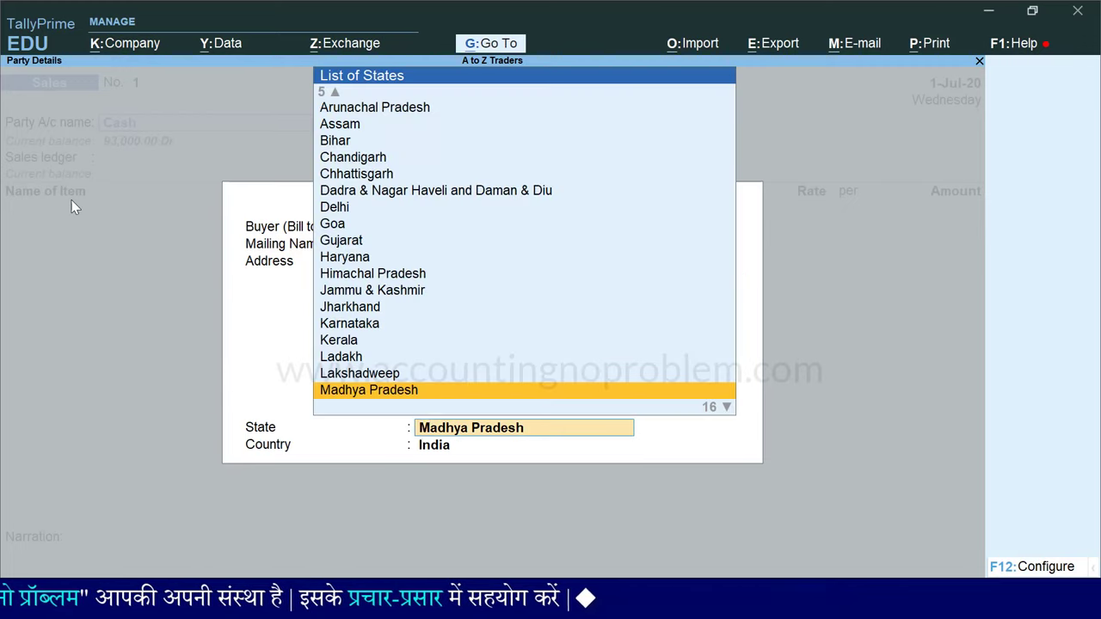
key("Return")
key("Return")
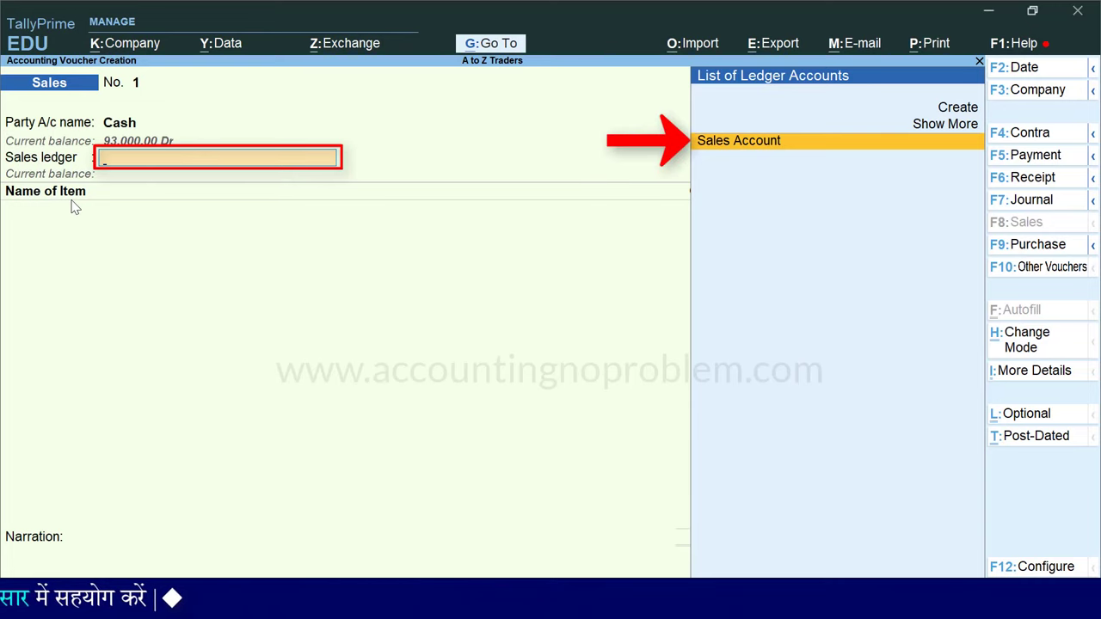
key("Return")
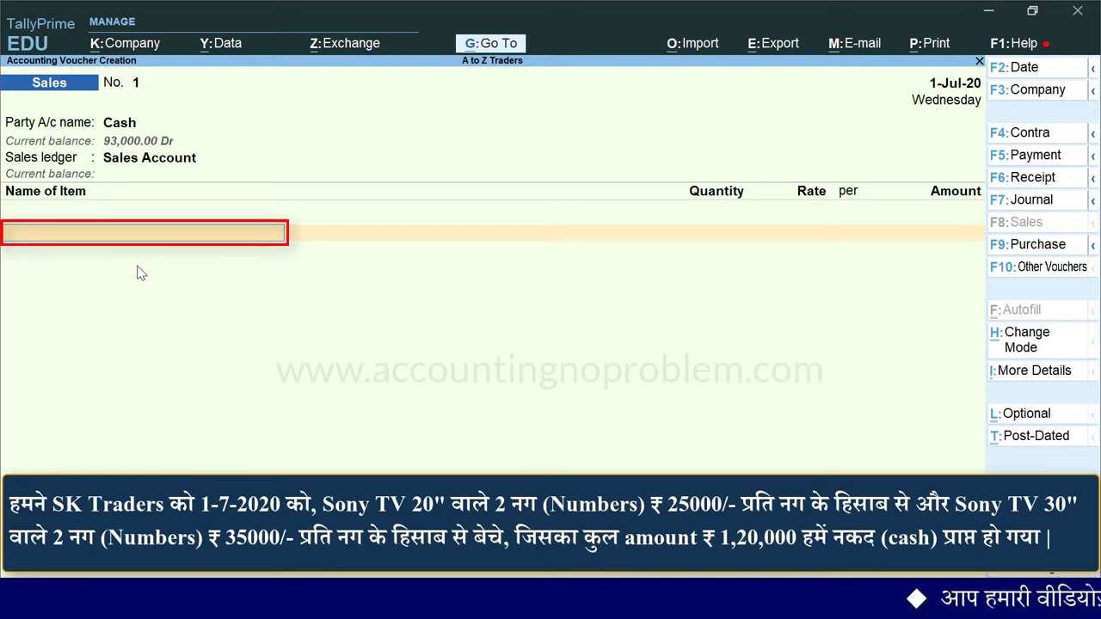
Step: Add Sony TV 20" as the first item, 2 Nos at 25,000, totalling 50,000
type("S")
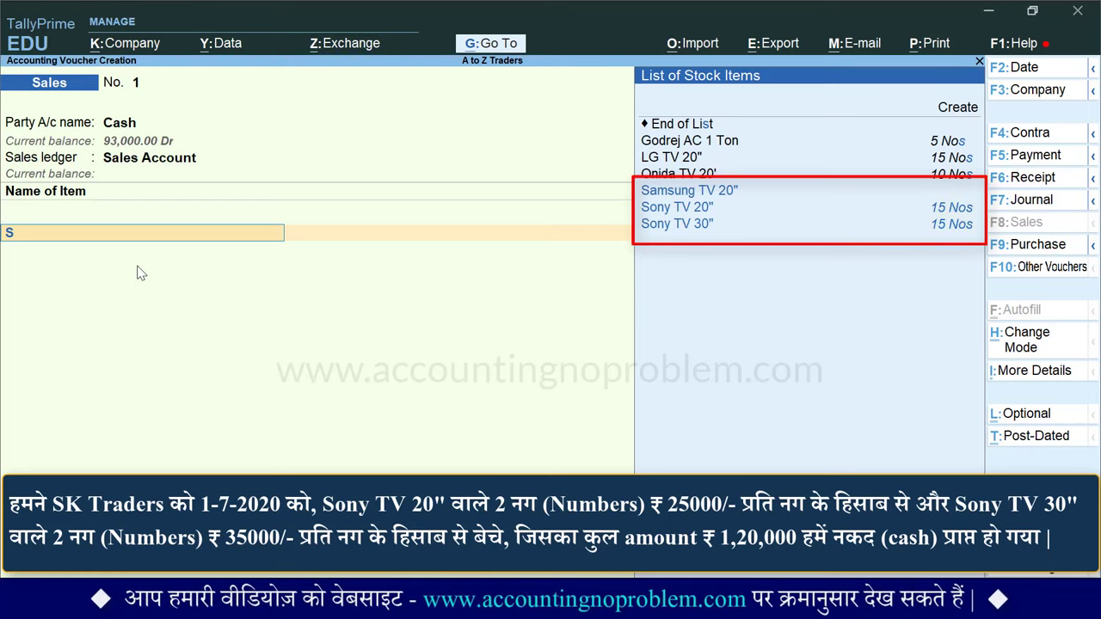
key("Down")
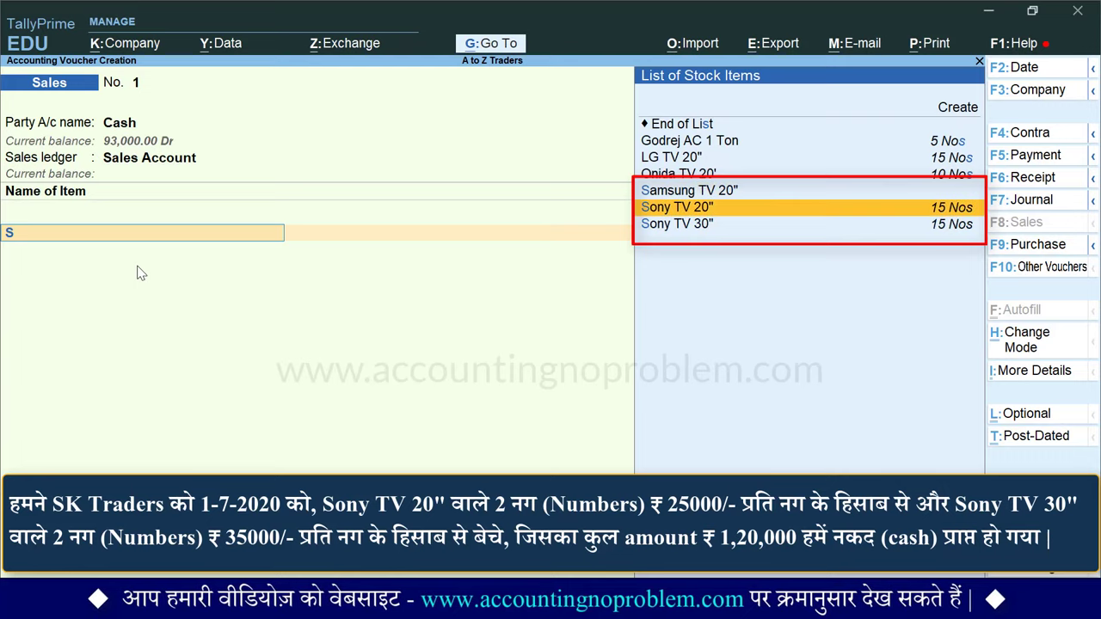
key("Return")
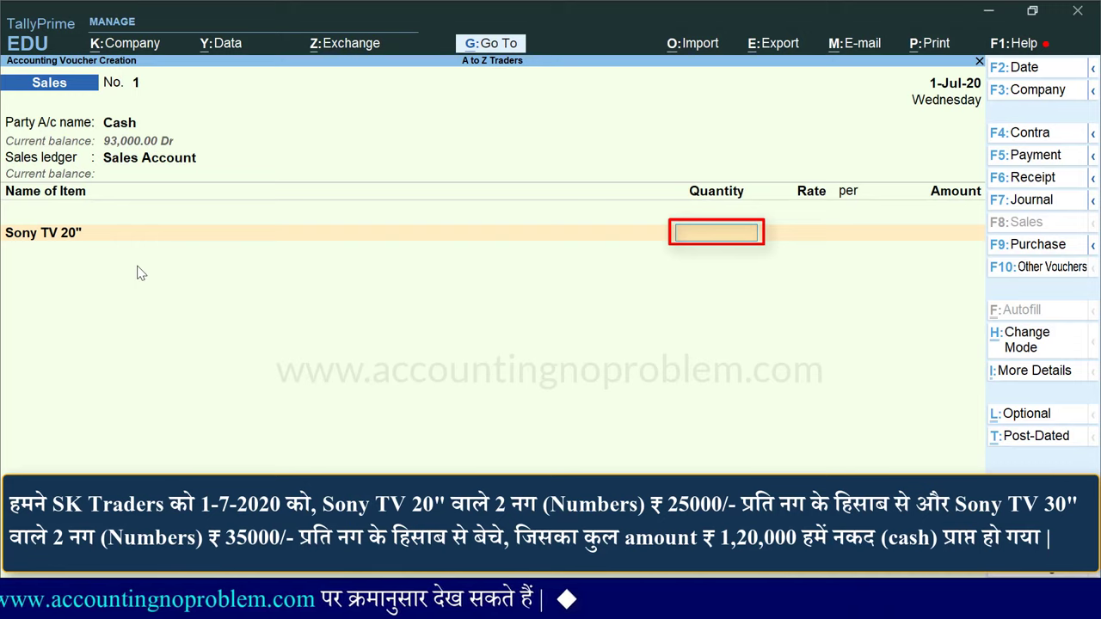
type("2")
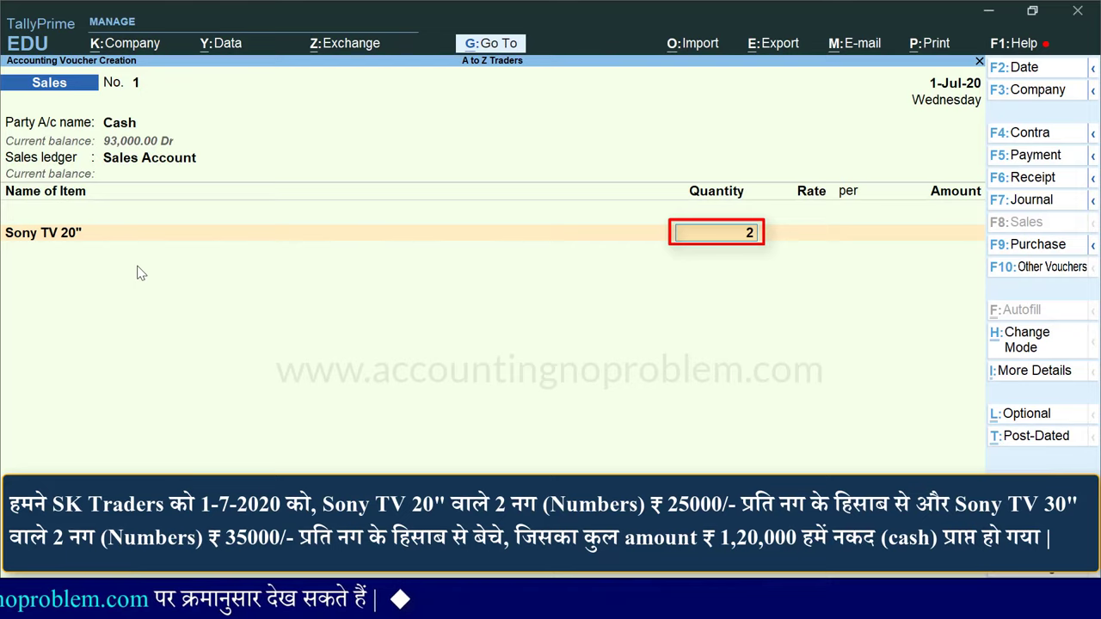
key("Return")
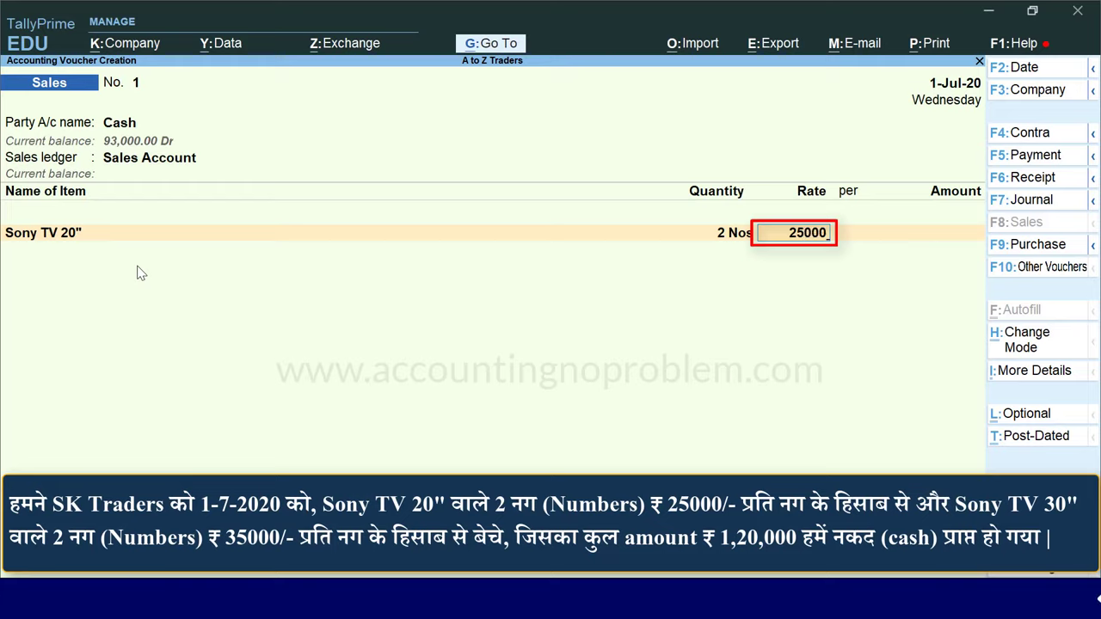
key("Return")
key("Return")
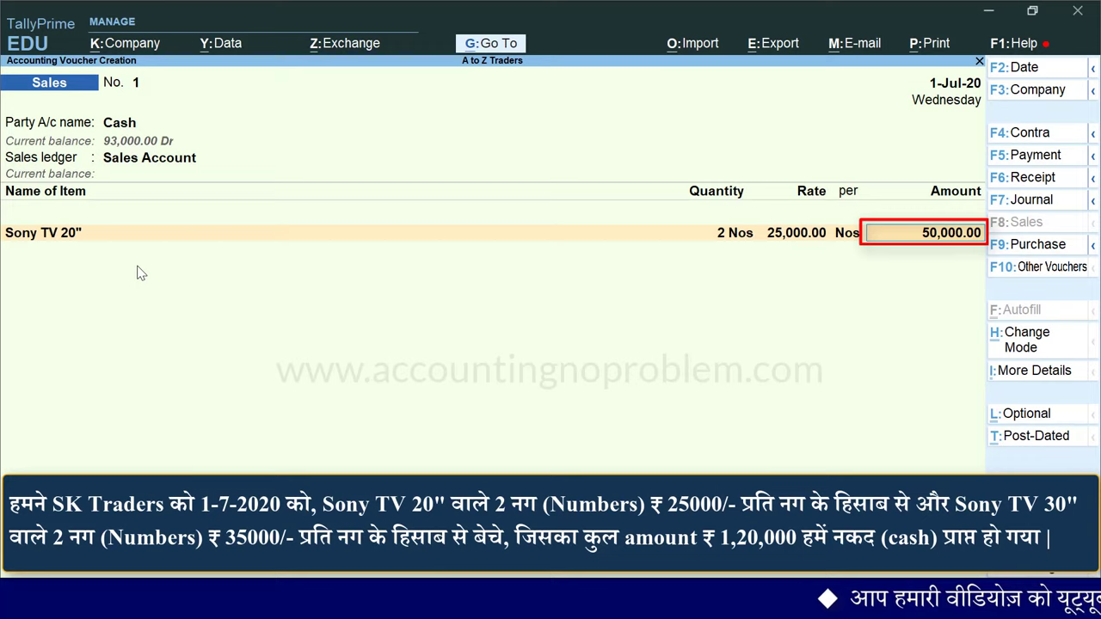
key("Return")
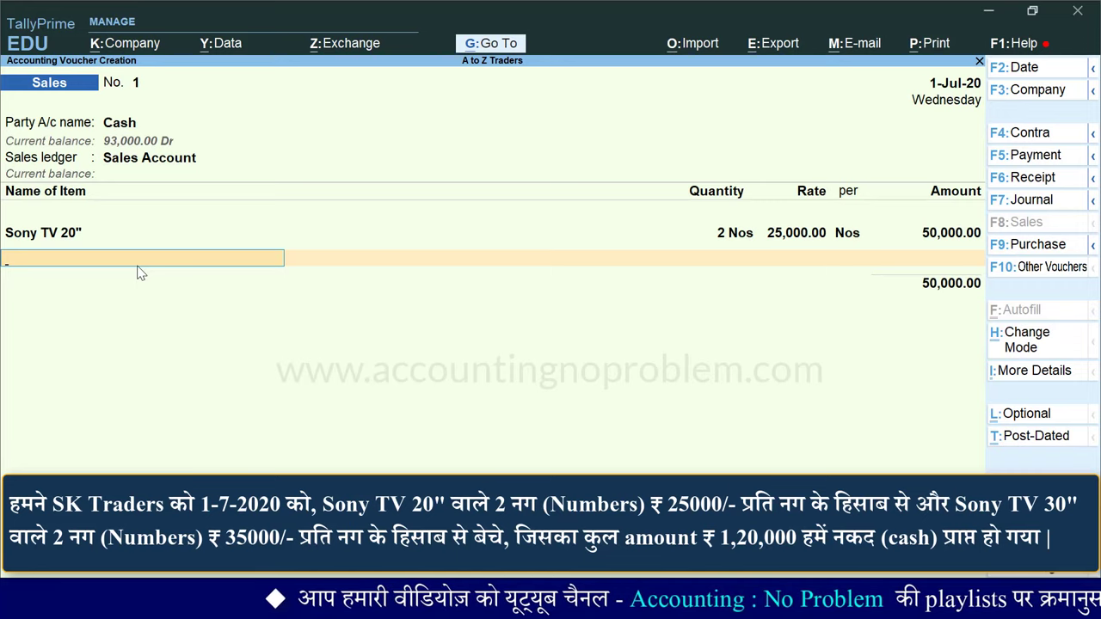
Step: Add Sony TV 30" as the second item, 2 Nos at 35,000, totalling 70,000
type("S")
key("Down")
key("Down")
key("Down")
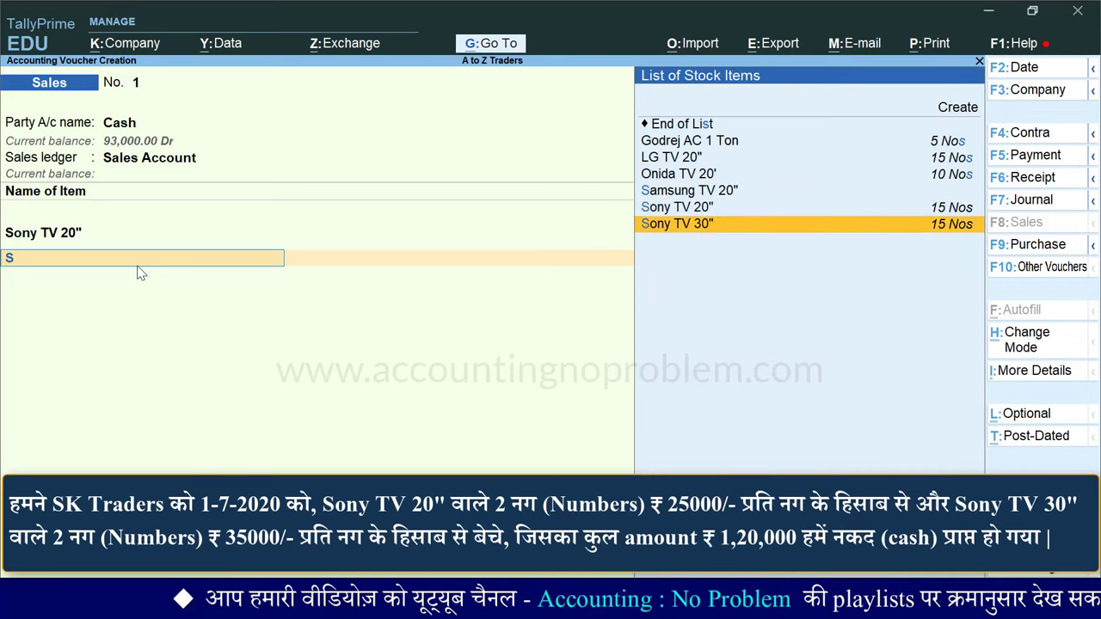
key("Return")
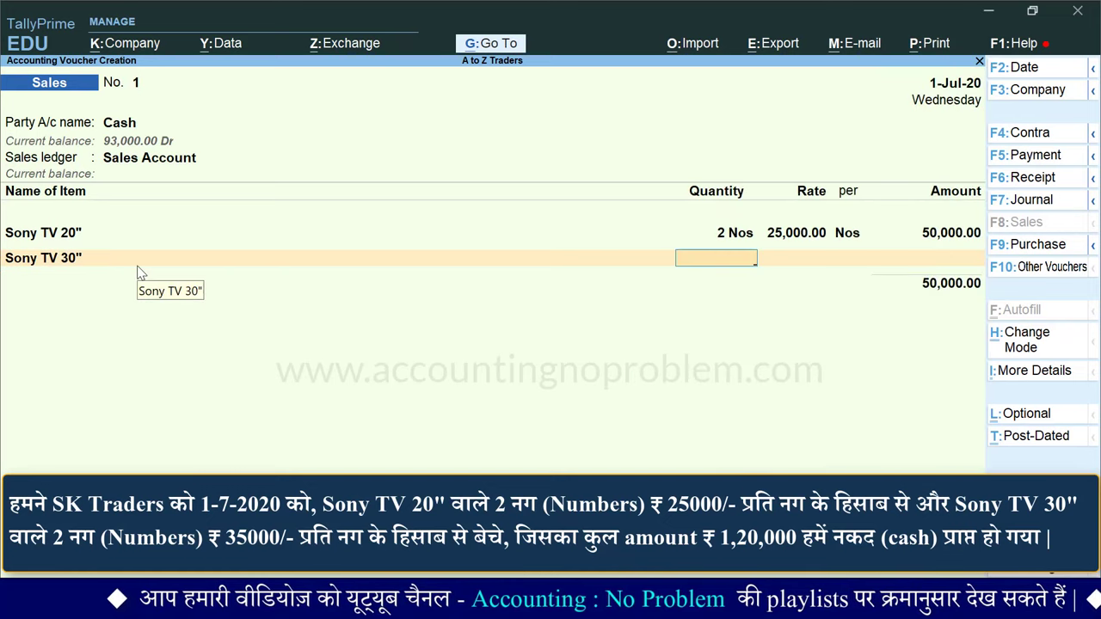
key("Return")
type("35000")
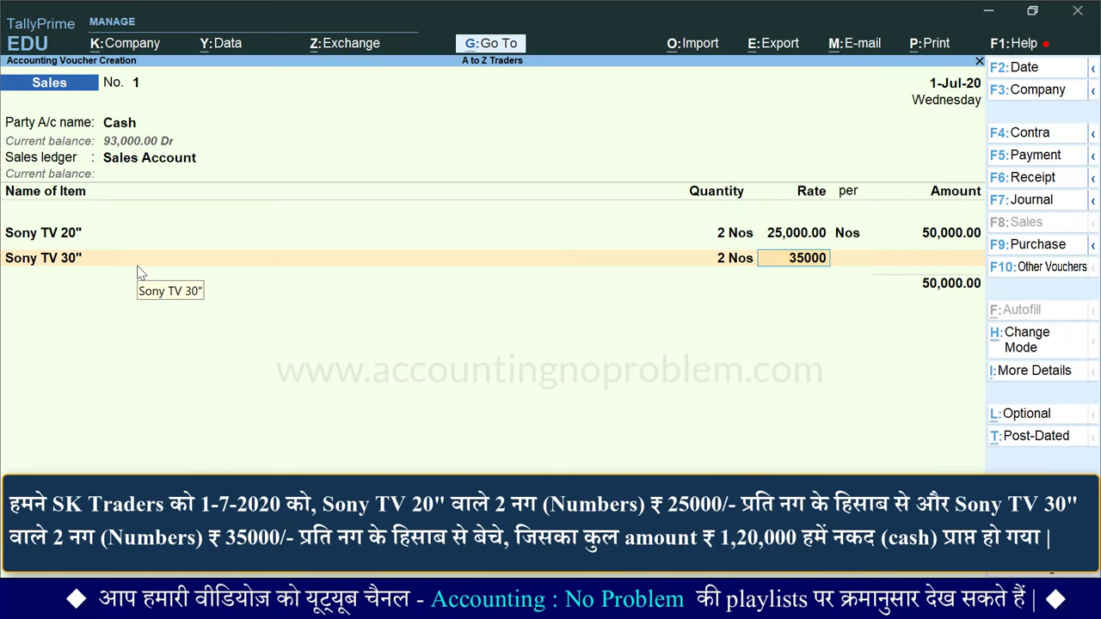
type("5,000")
key("Return")
key("Return")
key("Return")
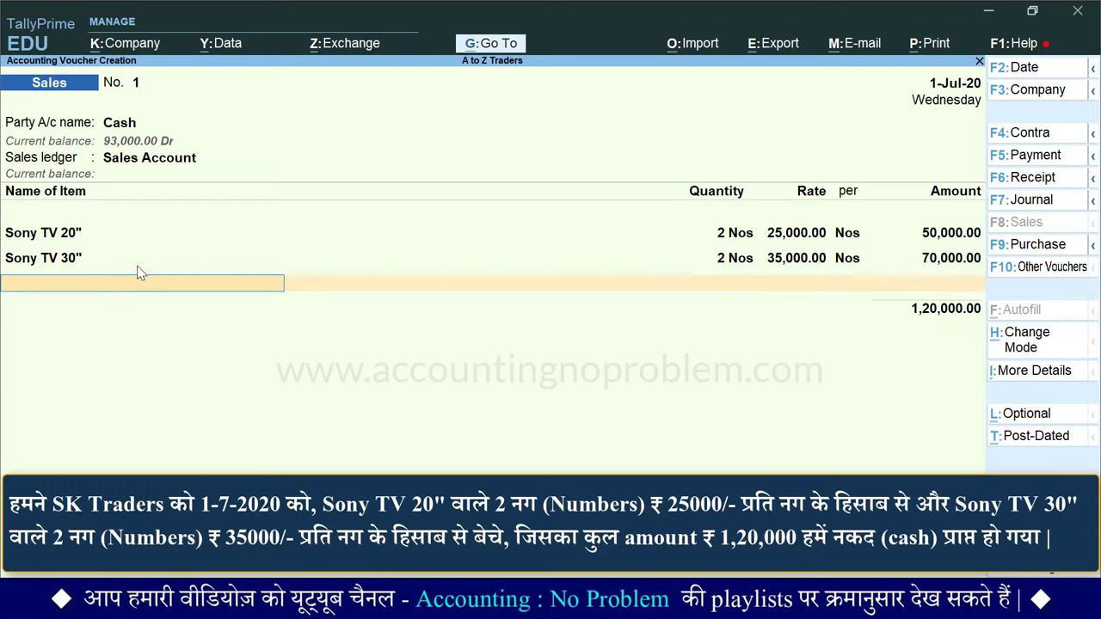
key("Return")
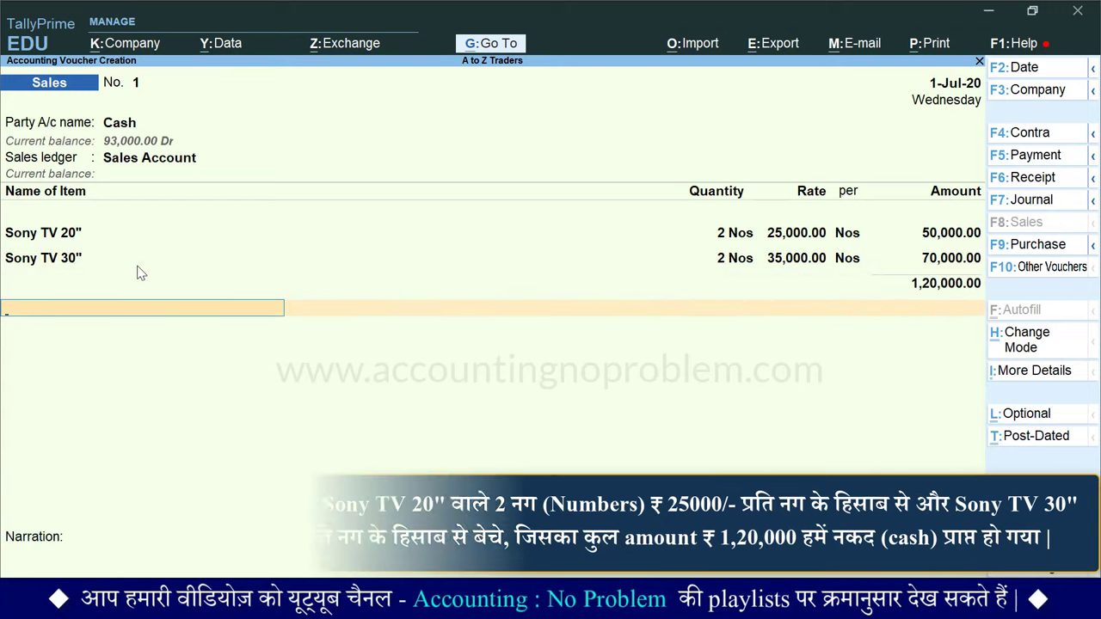
Step: End the item list, enter narration 'Being goods sold to S K Traders for cash.' and save voucher No. 1
key("Return")
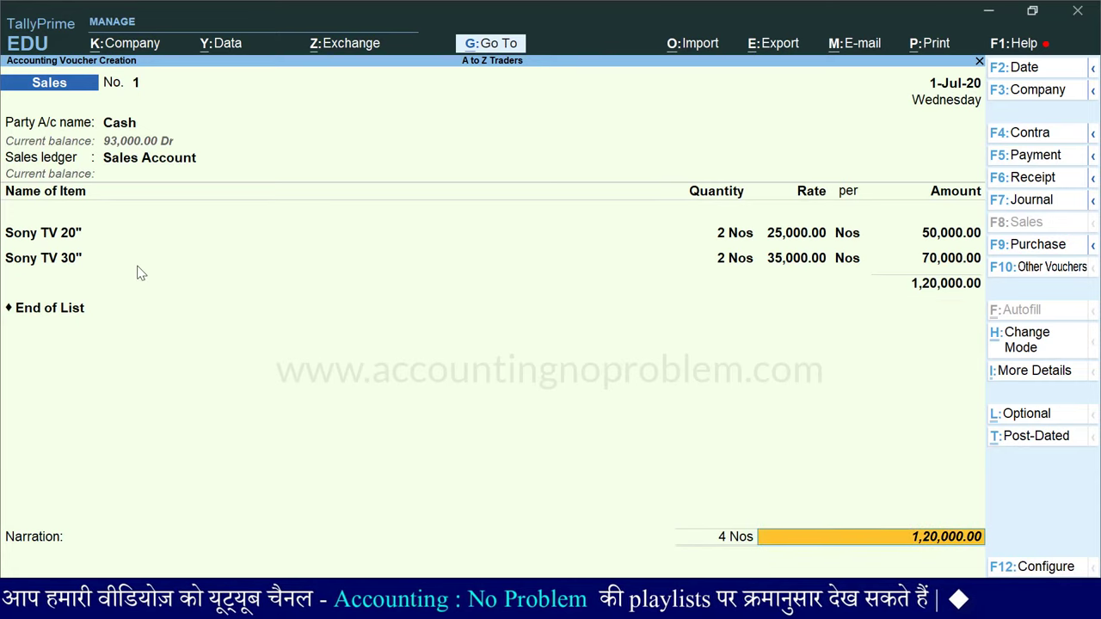
key("Return")
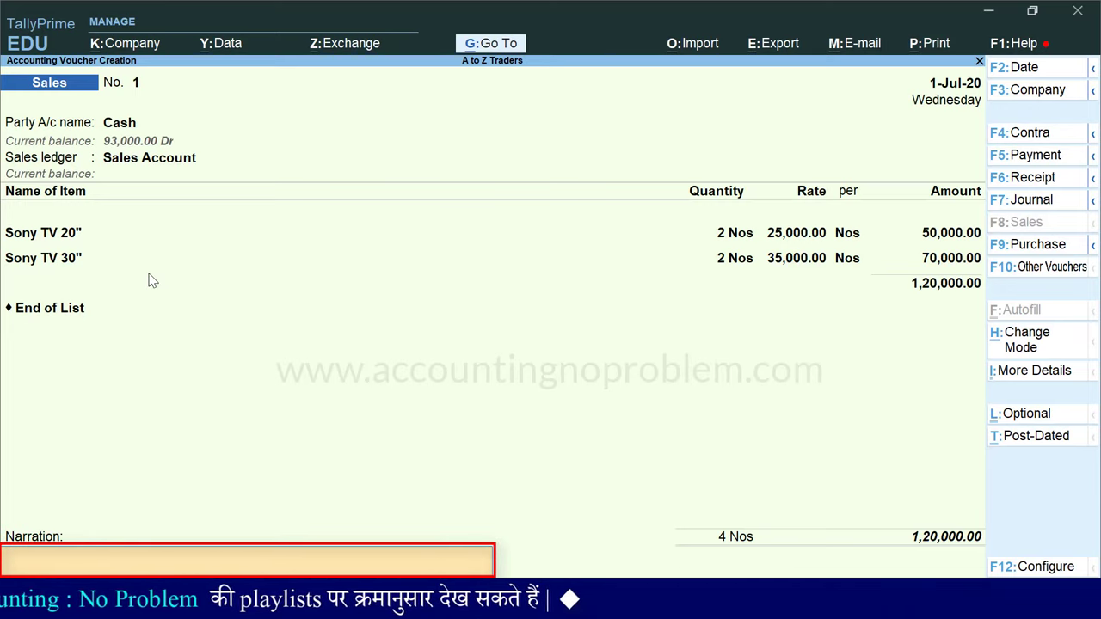
type("Being  goods sold to S K Traders for cash")
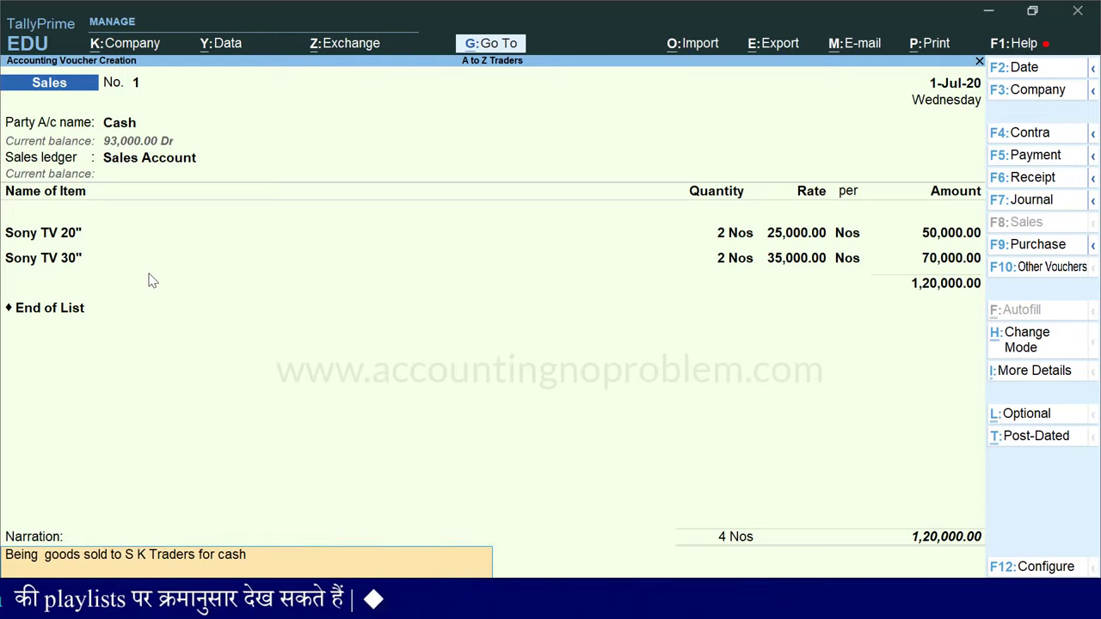
type(".")
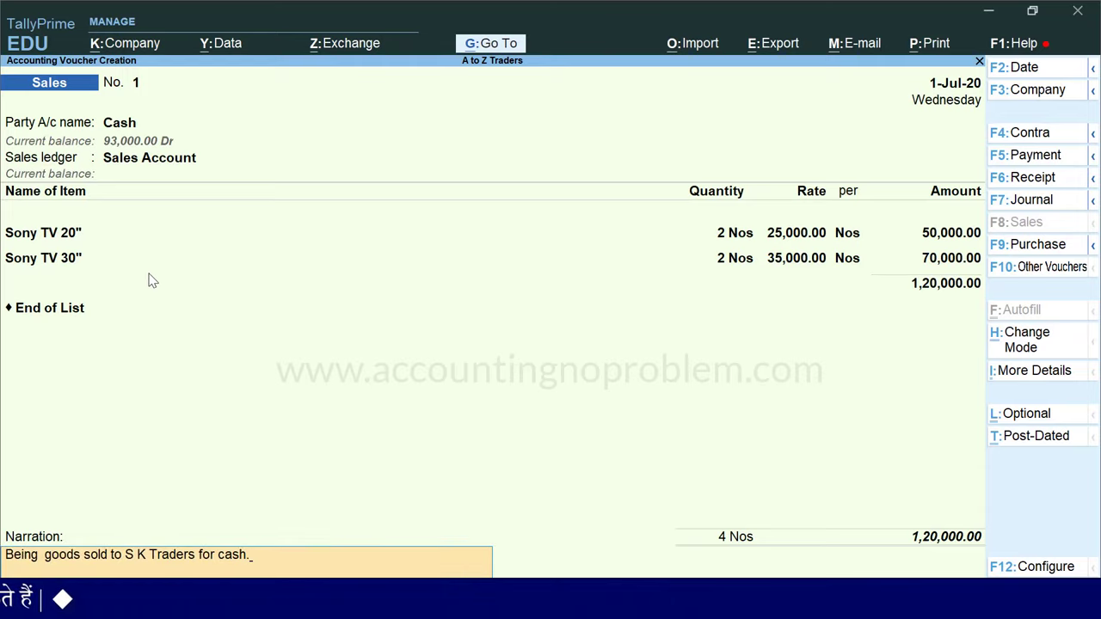
key("Return")
key("Return")
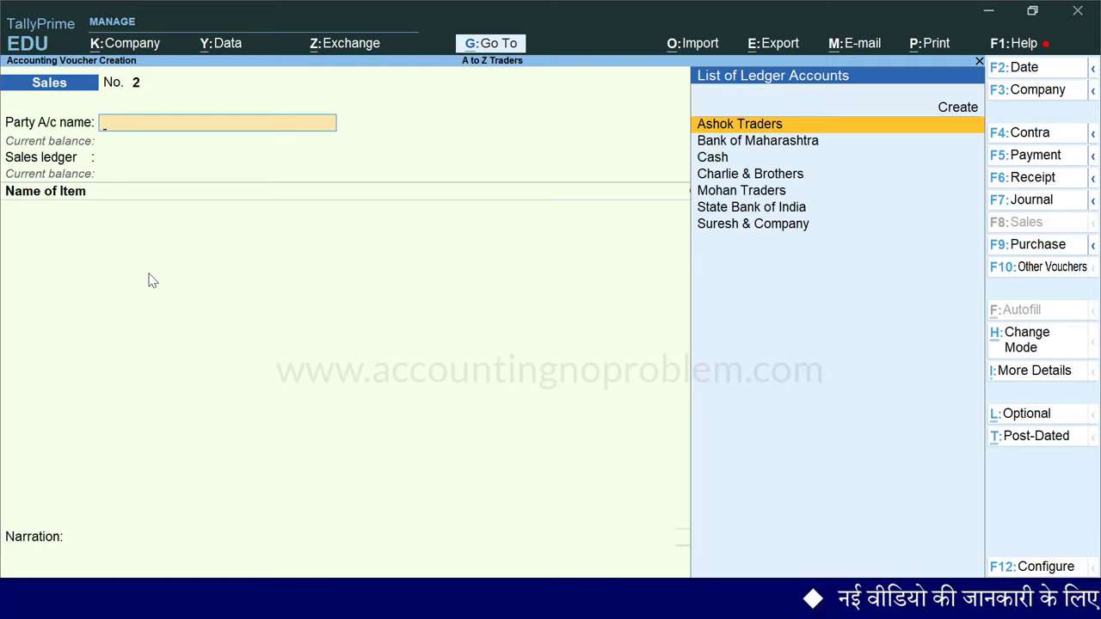
Step: Recall saved Sales voucher No. 1 and open Print settings for the current voucher
key("Page_Up")
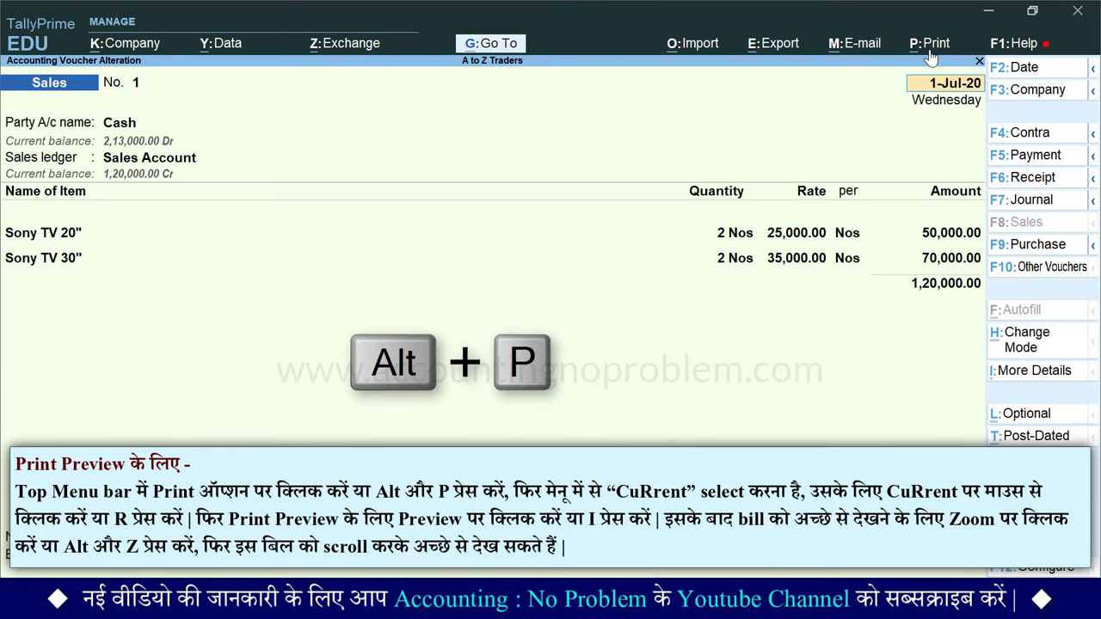
key("alt+p")
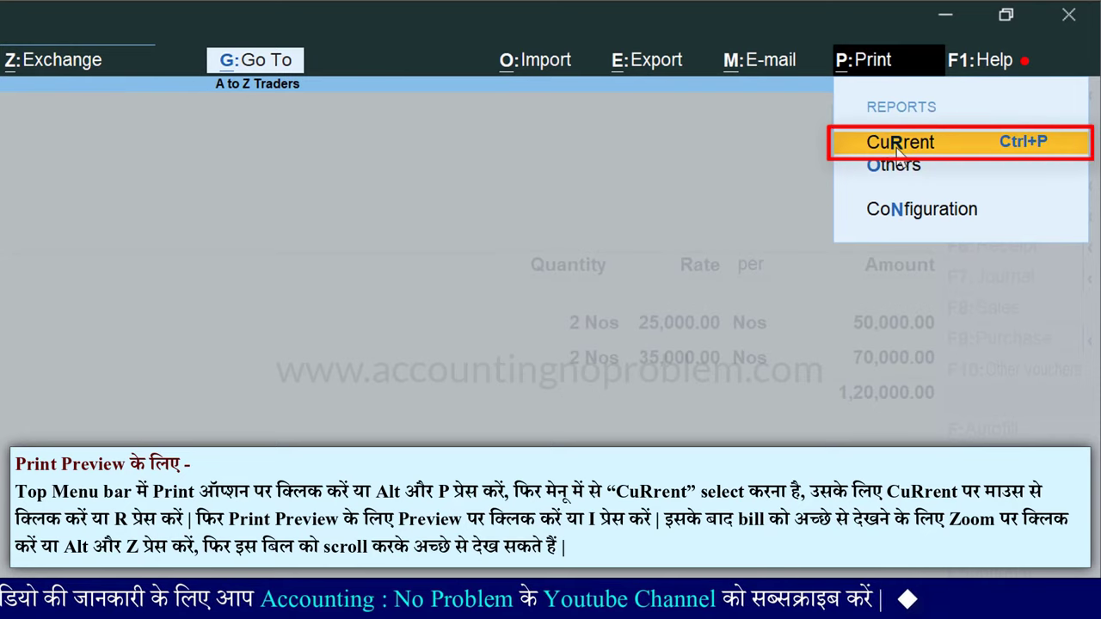
key("r")
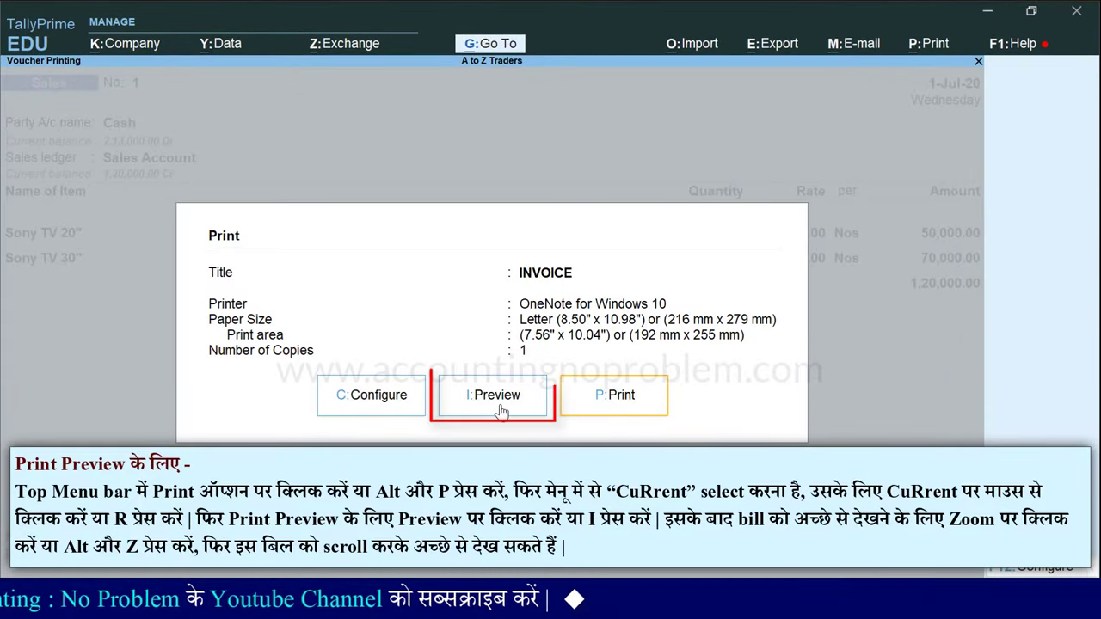
Step: Preview invoice No. 1 enlarged to check both Sony TV lines and the 1,20,000.00 total
key("i")
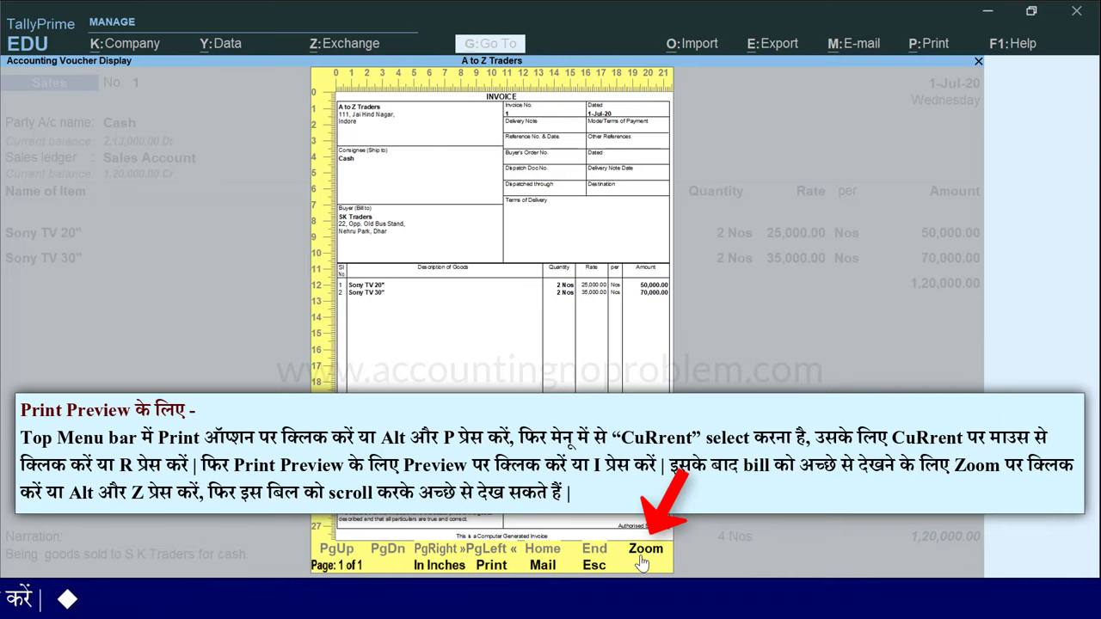
key("alt+z")
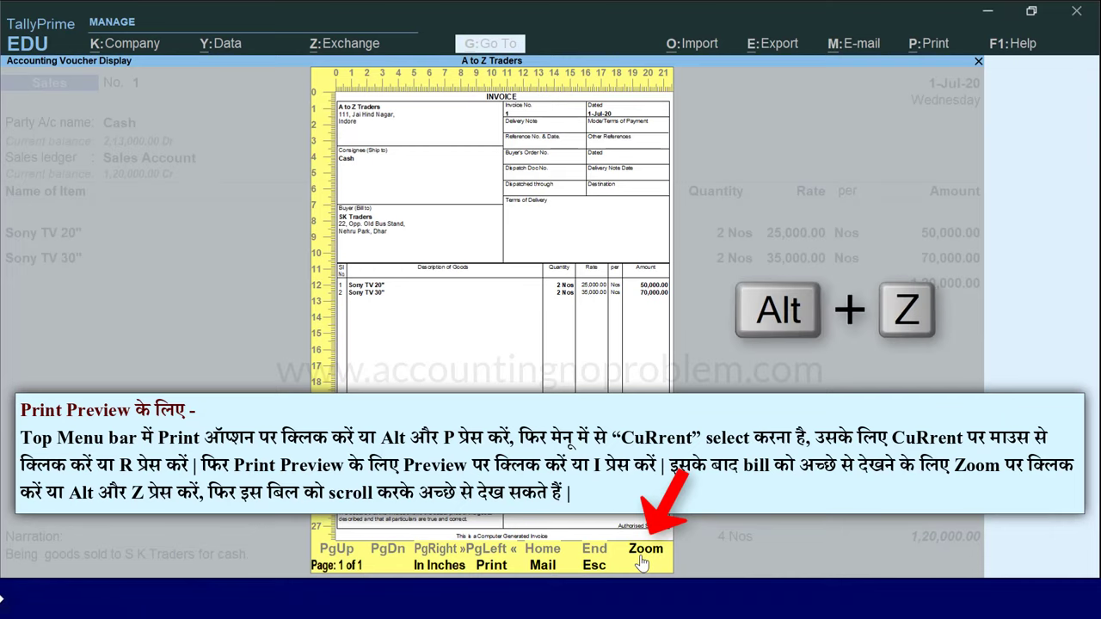
left_click(642, 563)
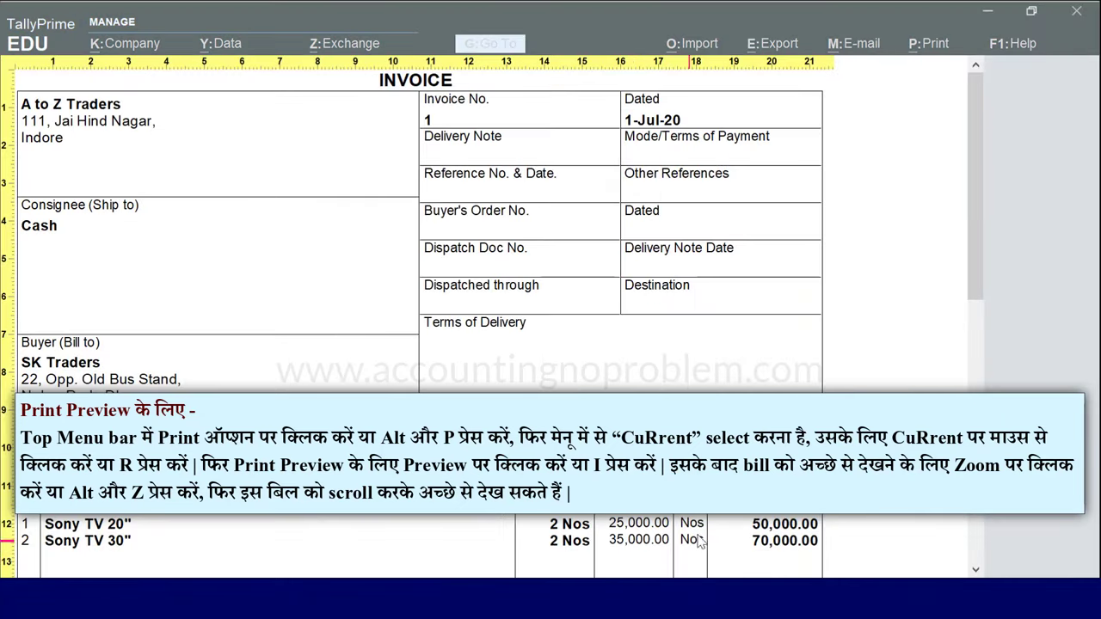
left_click_drag(984, 99, 949, 84)
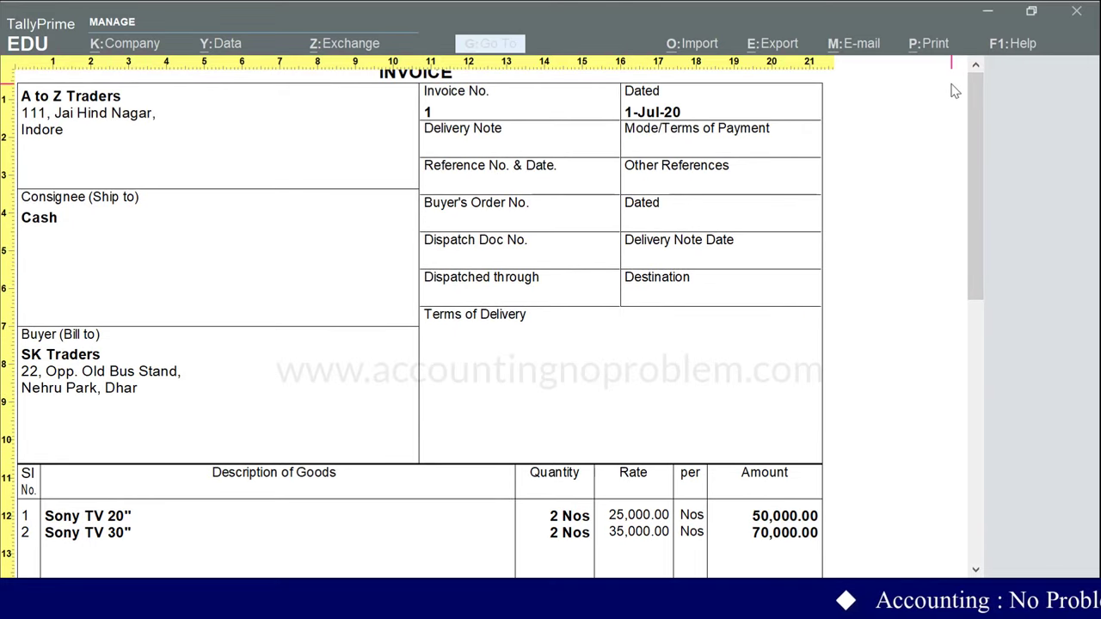
key("Escape")
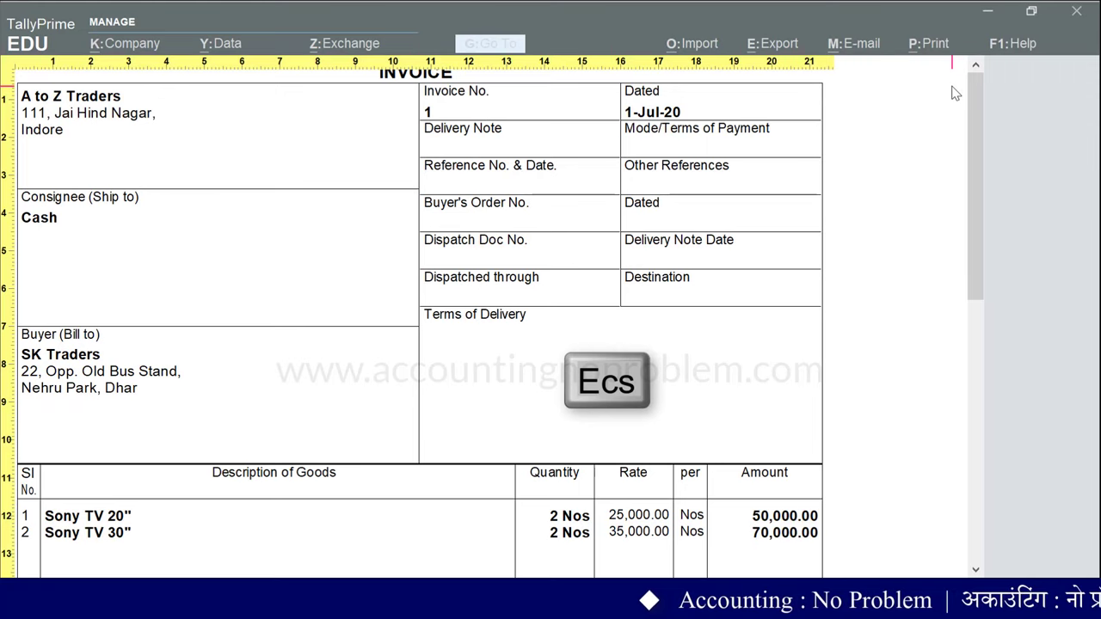
Step: Exit the invoice preview and leave the voucher screen, confirming Quit
key("Escape")
key("Escape")
key("Escape")
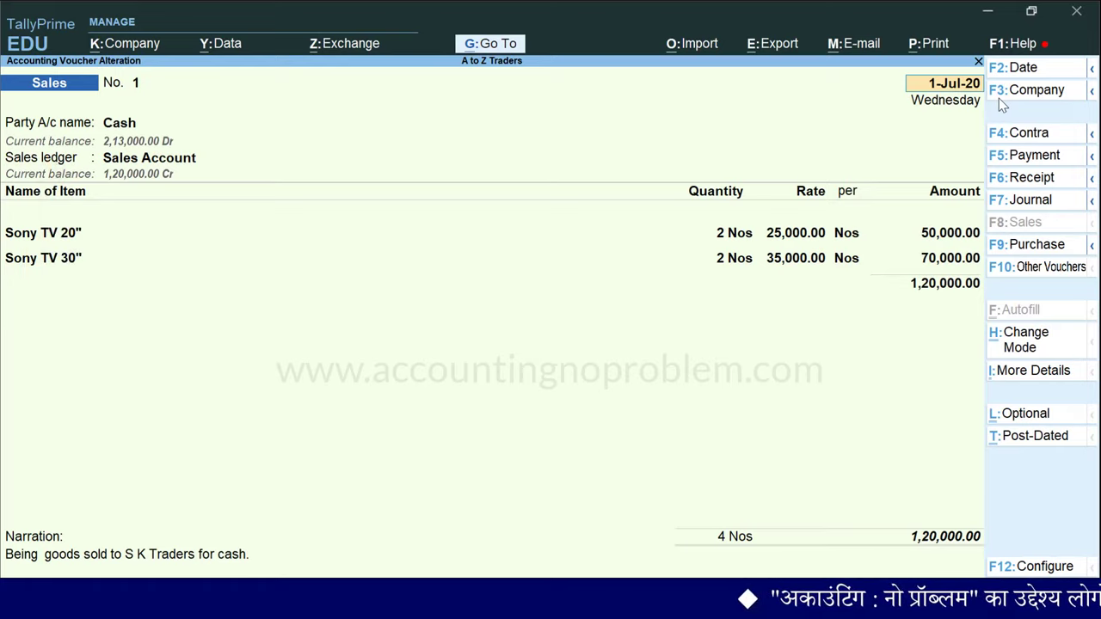
key("Escape")
key("Escape")
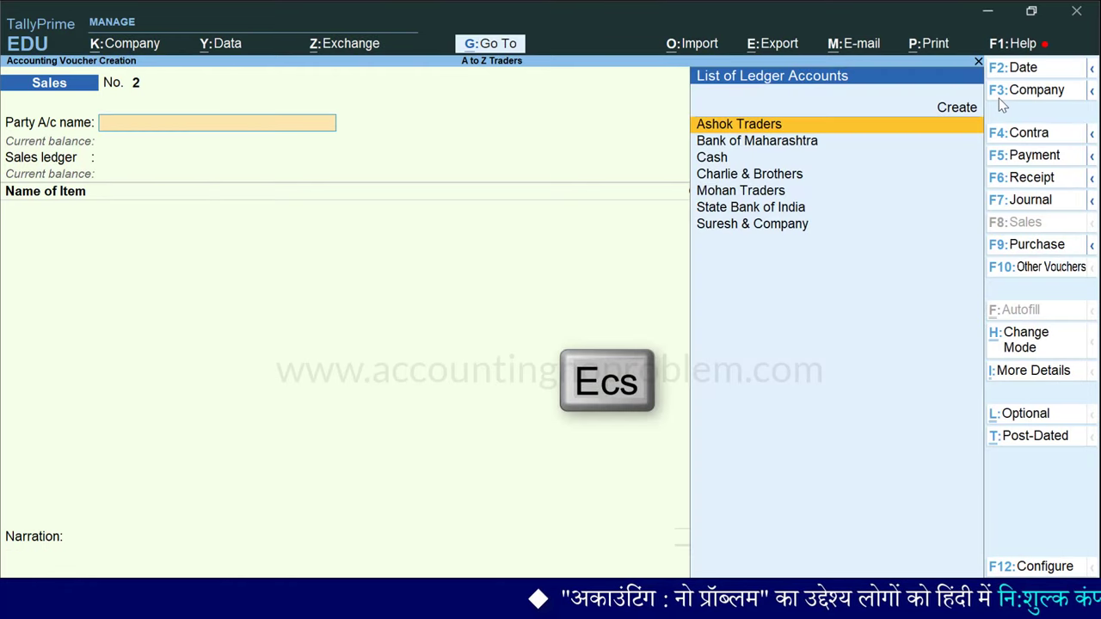
key("Escape")
key("Escape")
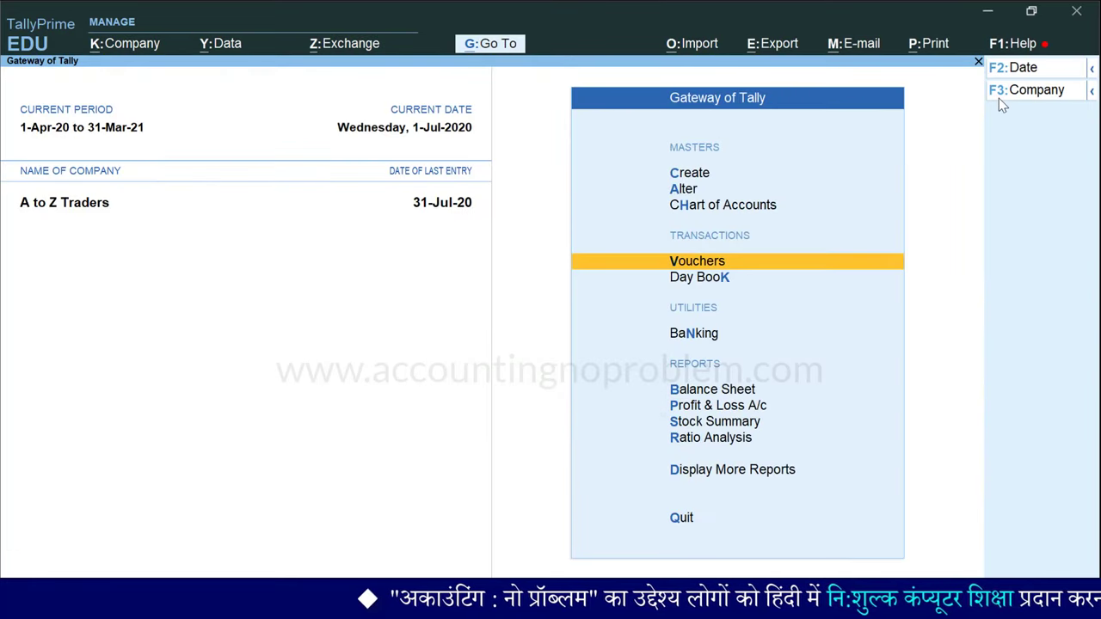